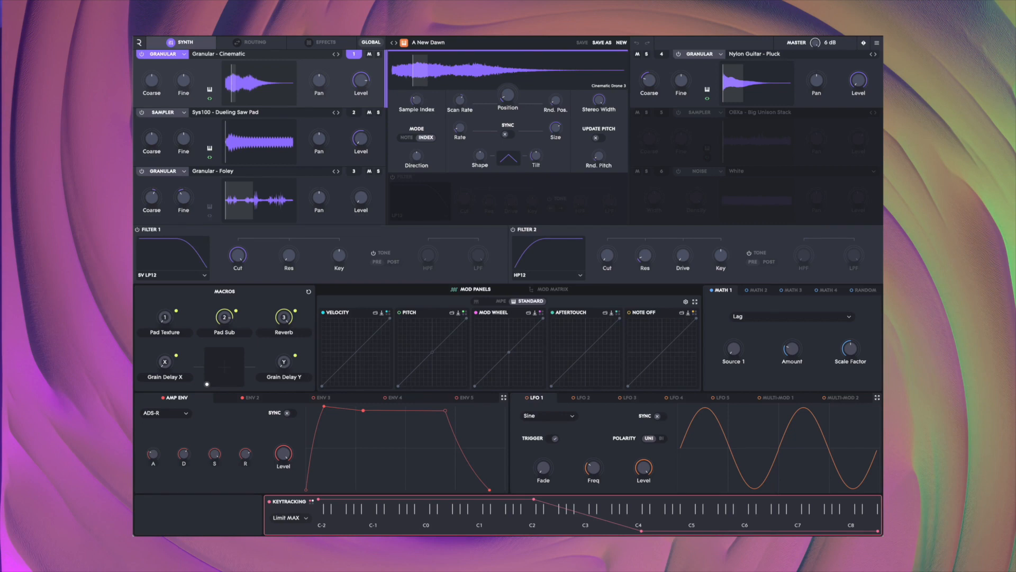
- Review the preset's routing, and switch the effects configuration to Mixed and back to Parallel
left_click(259, 43)
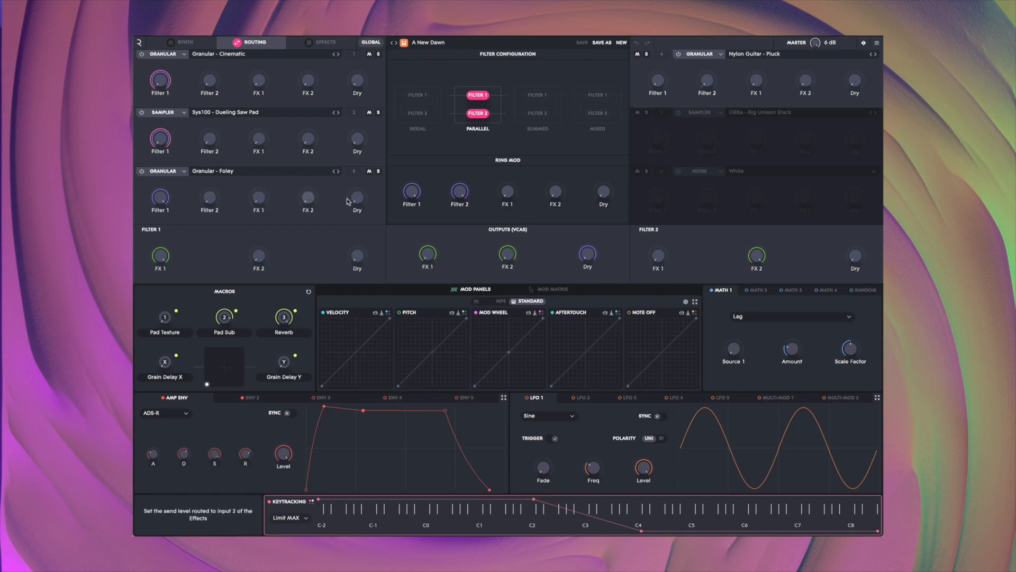
left_click(323, 42)
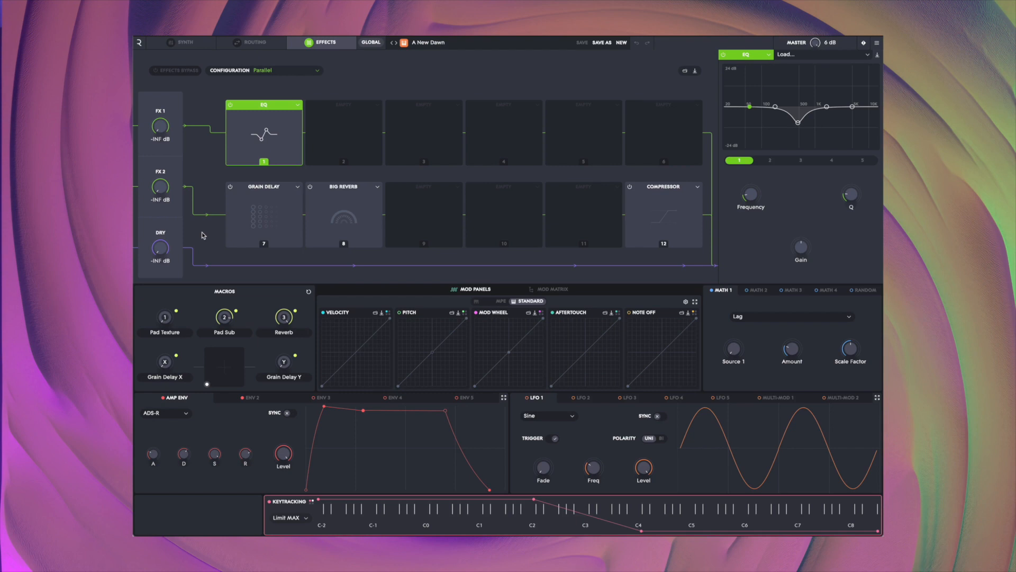
left_click(284, 71)
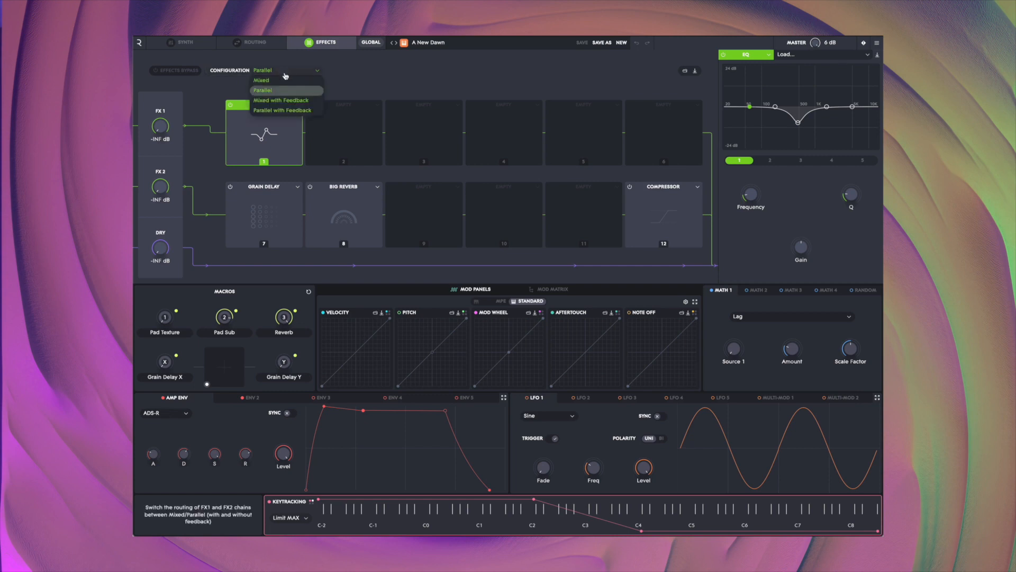
left_click(286, 80)
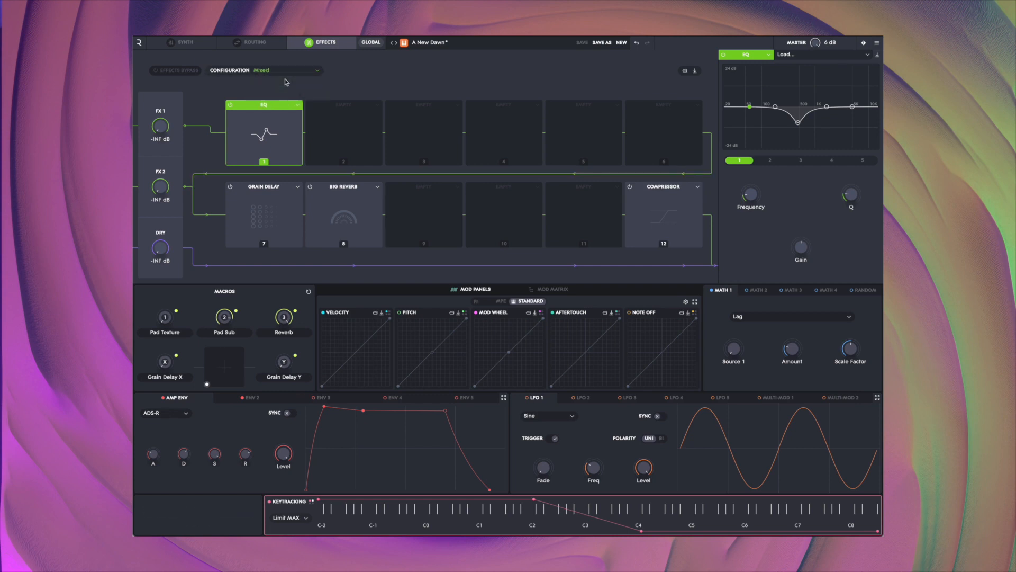
left_click(285, 72)
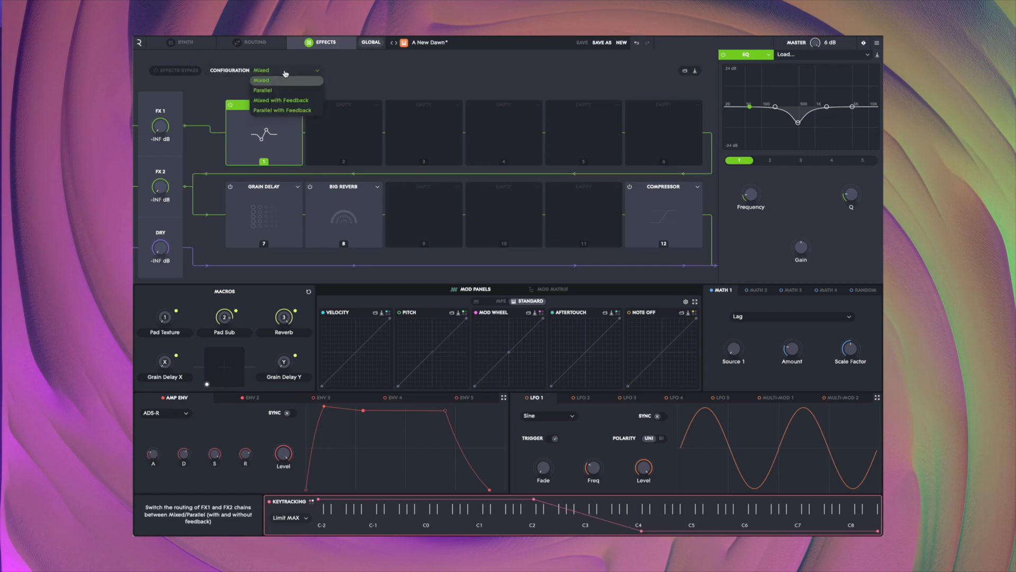
left_click(282, 91)
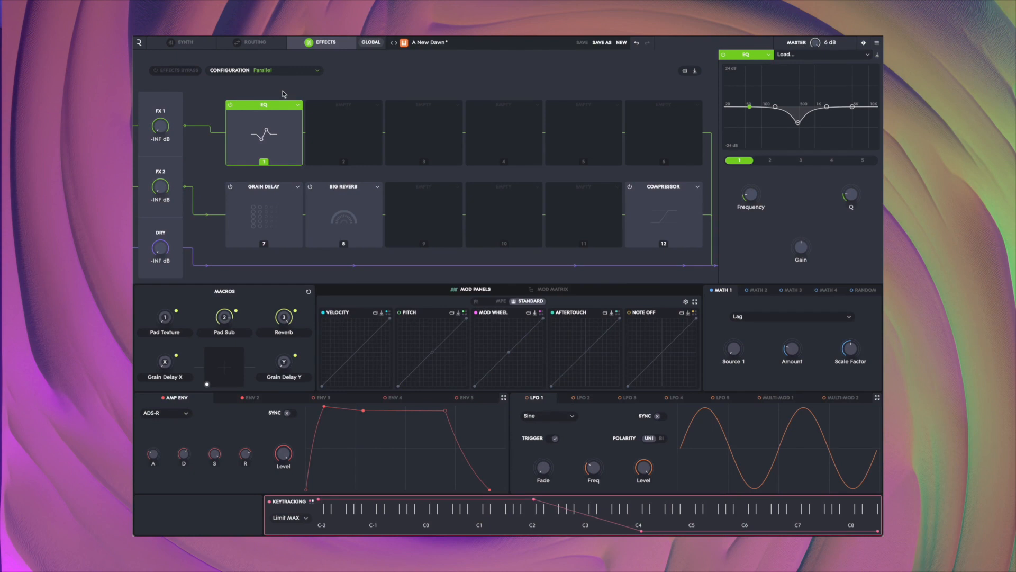
- Review the preset's synth sources and routing, and inspect the Grain Delay and Big Reverb effect settings
left_click(198, 42)
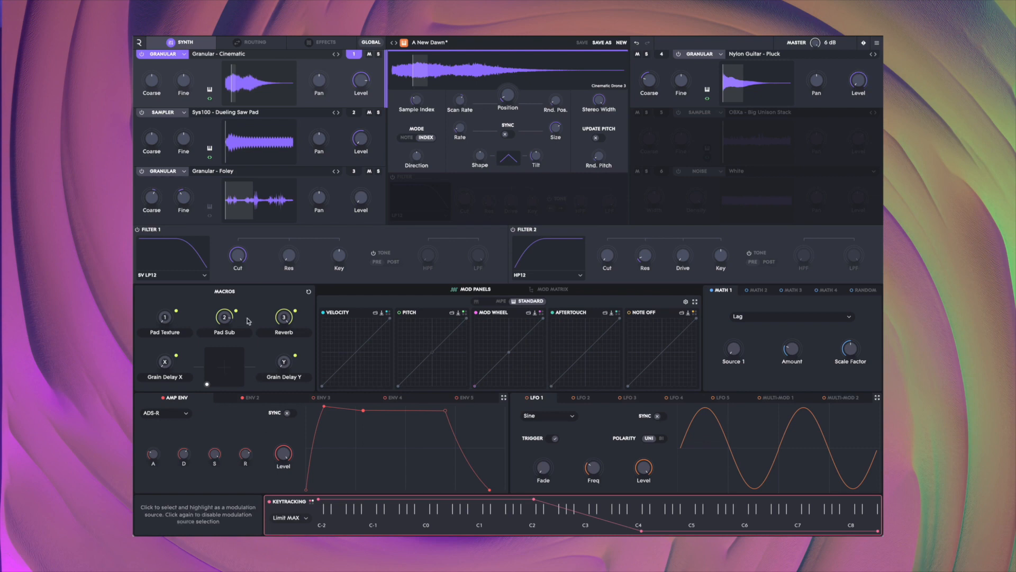
left_click(255, 45)
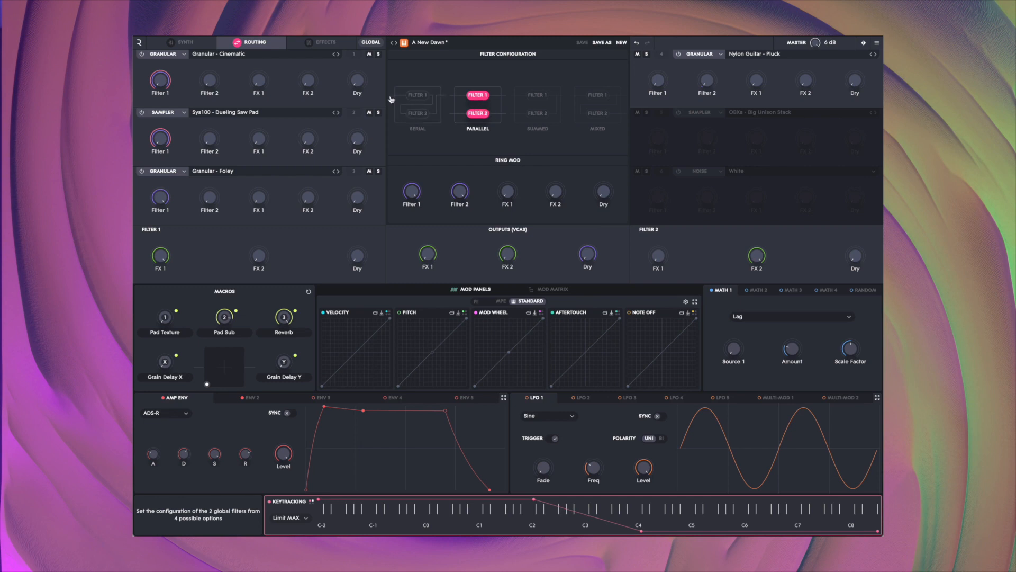
left_click(321, 42)
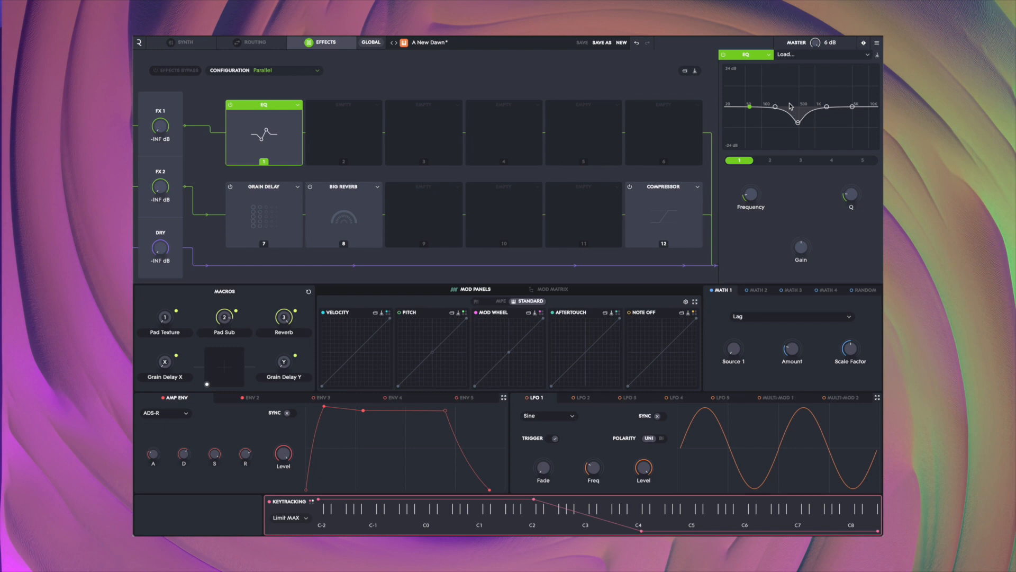
left_click(259, 211)
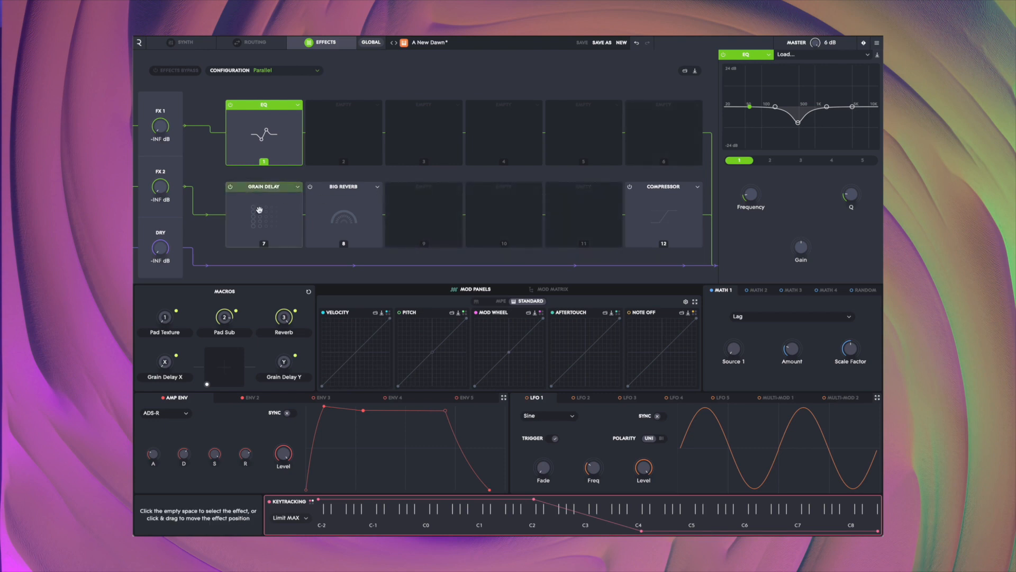
left_click(360, 211)
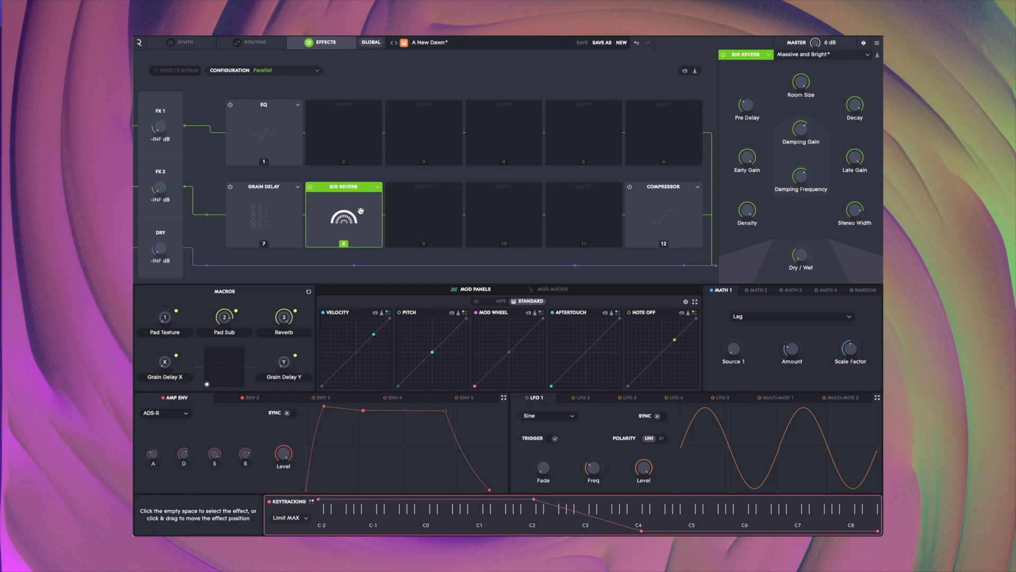
- Add a Phaser in slot 2 of the FX 1 chain, audition its presets and load Slow Classic Analog
left_click(352, 109)
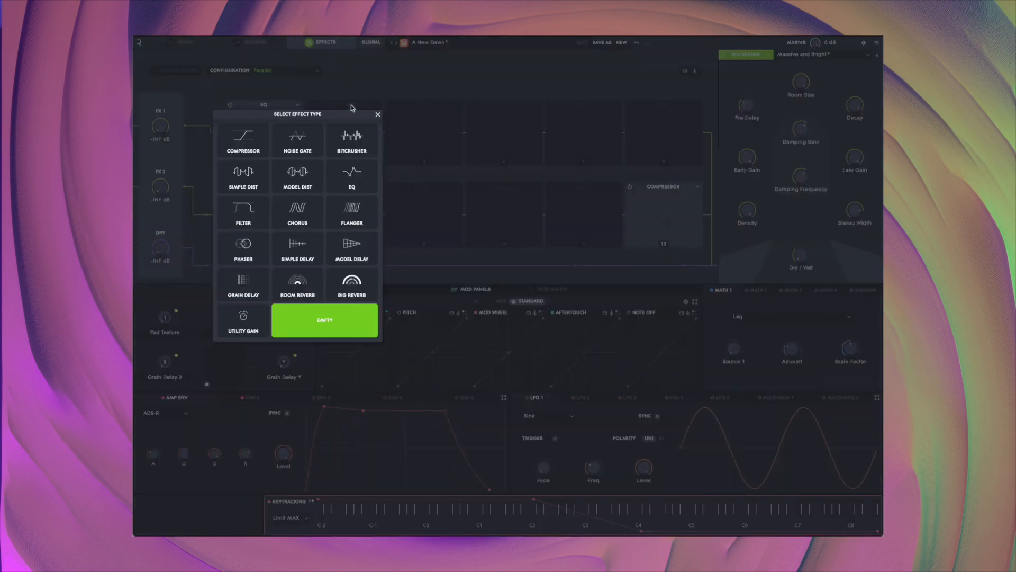
left_click(244, 251)
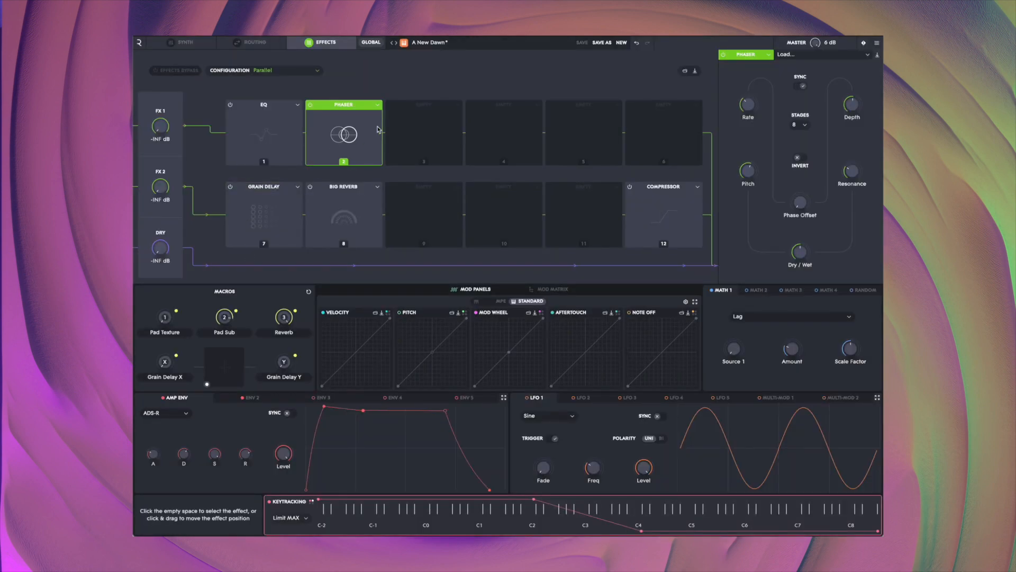
left_click(810, 60)
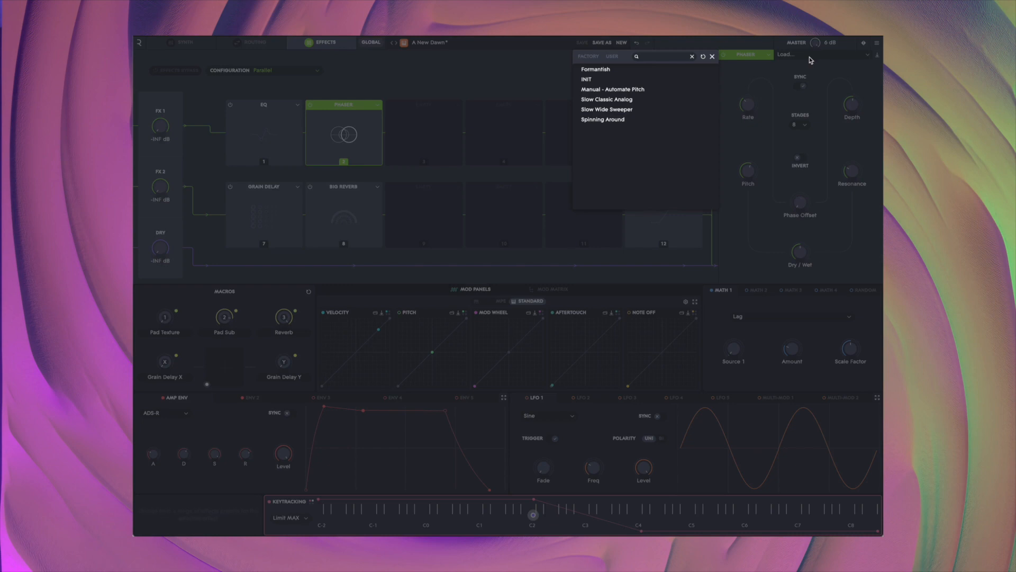
left_click(624, 101)
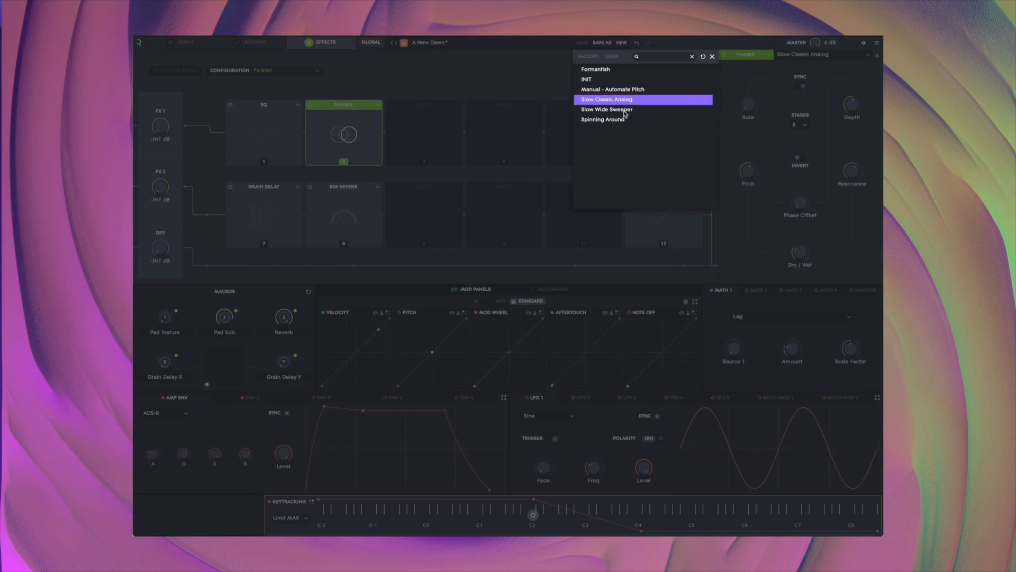
left_click(617, 122)
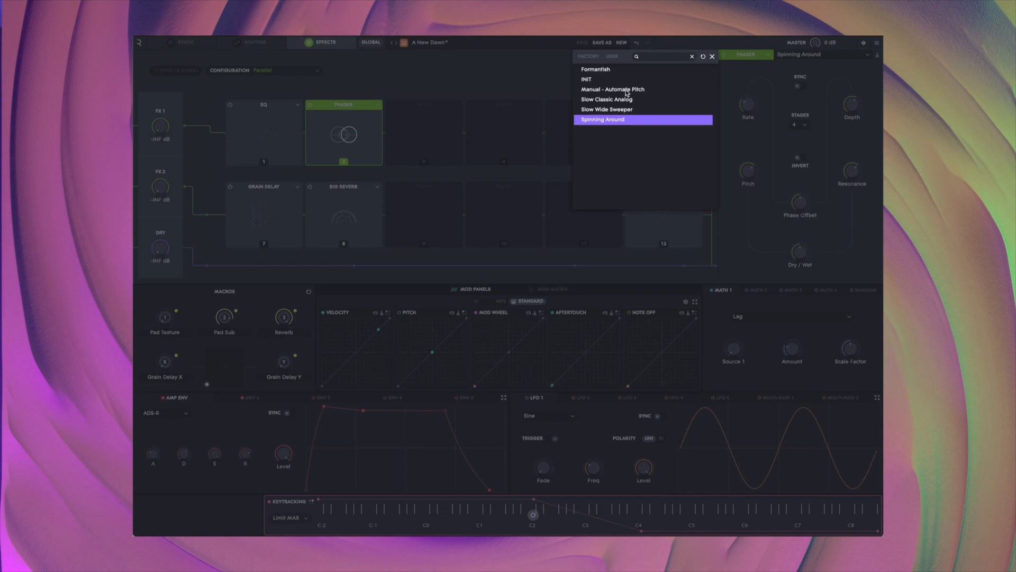
left_click(615, 74)
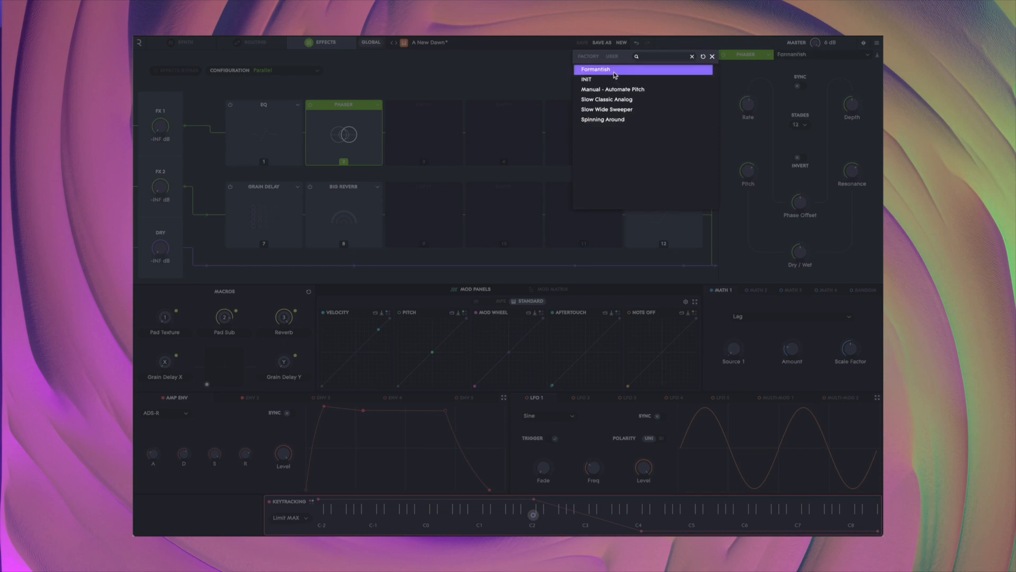
left_click(626, 102)
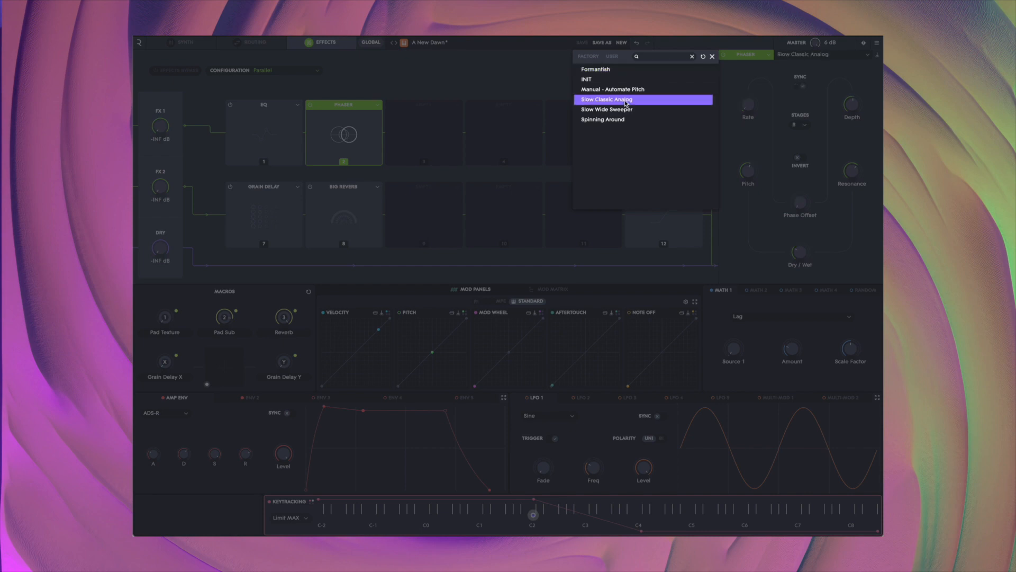
left_click(799, 225)
- Set the Phaser's Dry/Wet to about 41% and raise its Resonance
left_click_drag(800, 247, 800, 243)
left_click_drag(850, 169, 850, 164)
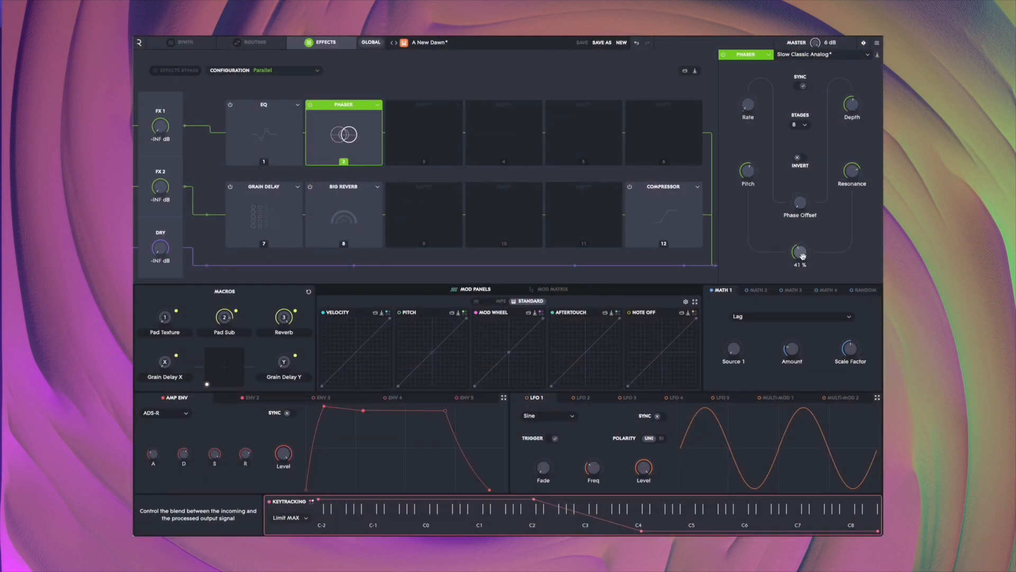
- Add a Model Delay in slot 9 of the FX 2 chain and bypass the Big Reverb and Grain Delay
left_click(422, 229)
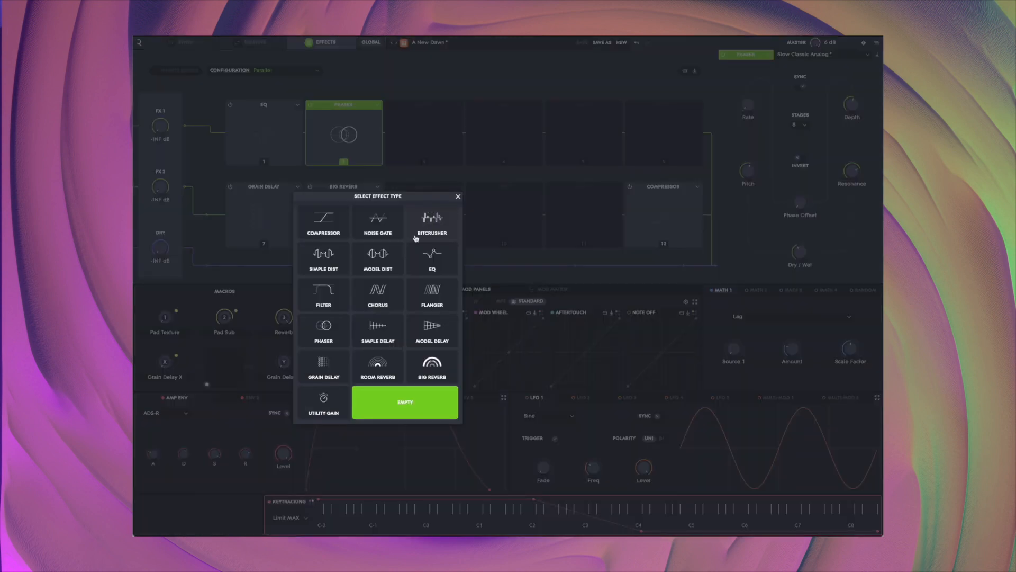
left_click(432, 331)
left_click(344, 219)
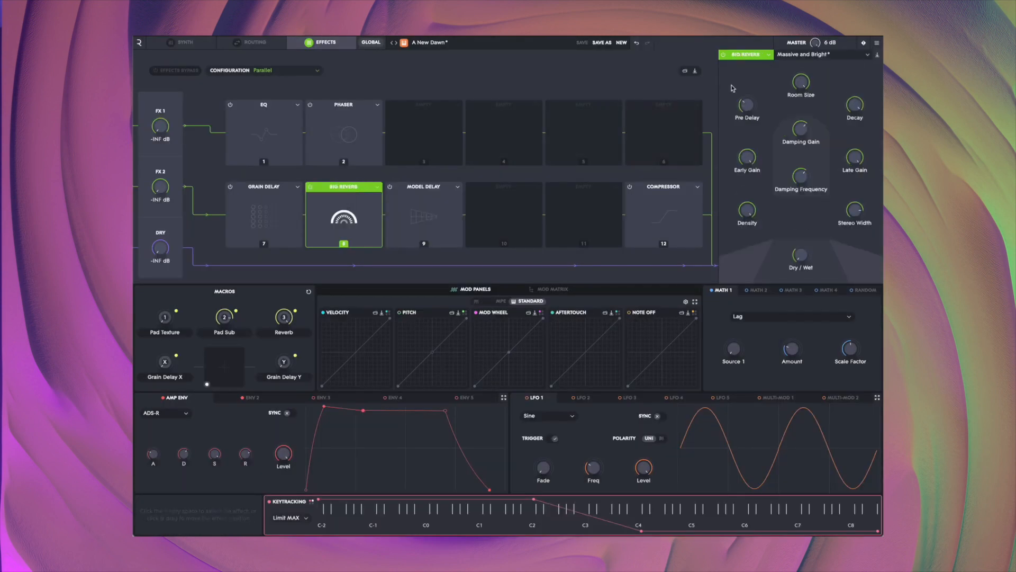
key("Delete")
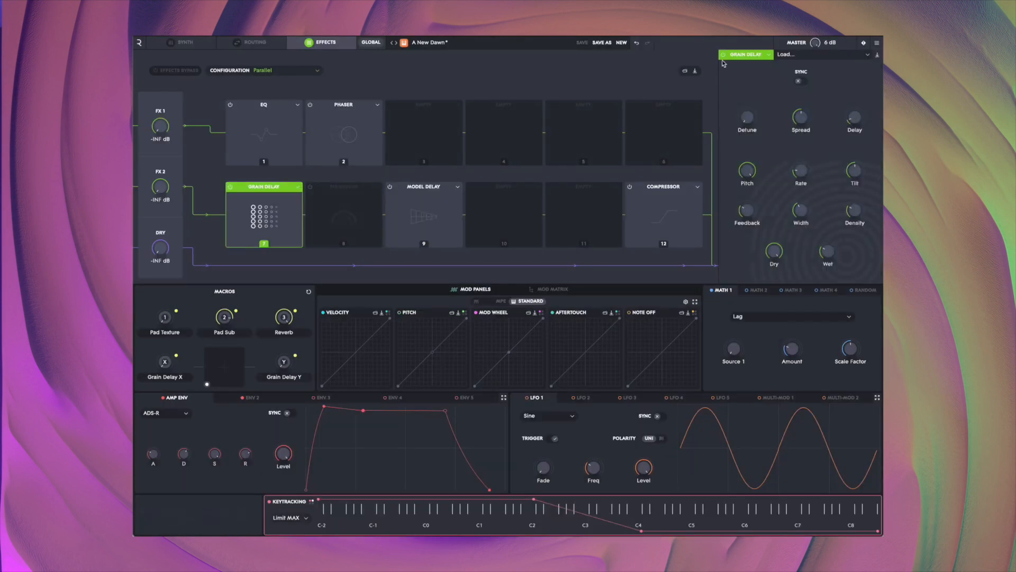
key("Delete")
left_click(424, 214)
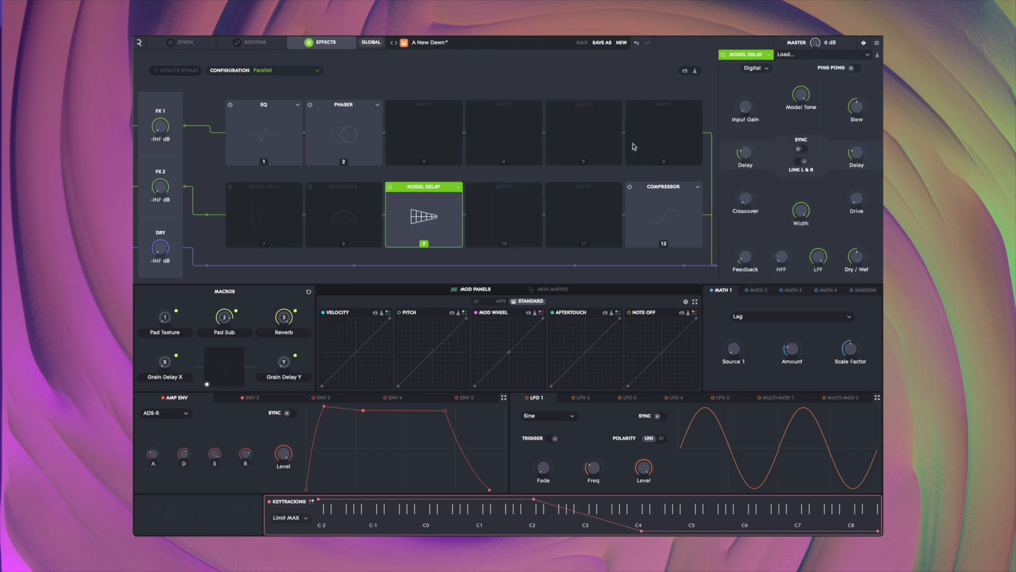
- With the Digital delay model chosen, lower the Model Delay's Model Tone and raise its Feedback to about 35%
left_click(767, 70)
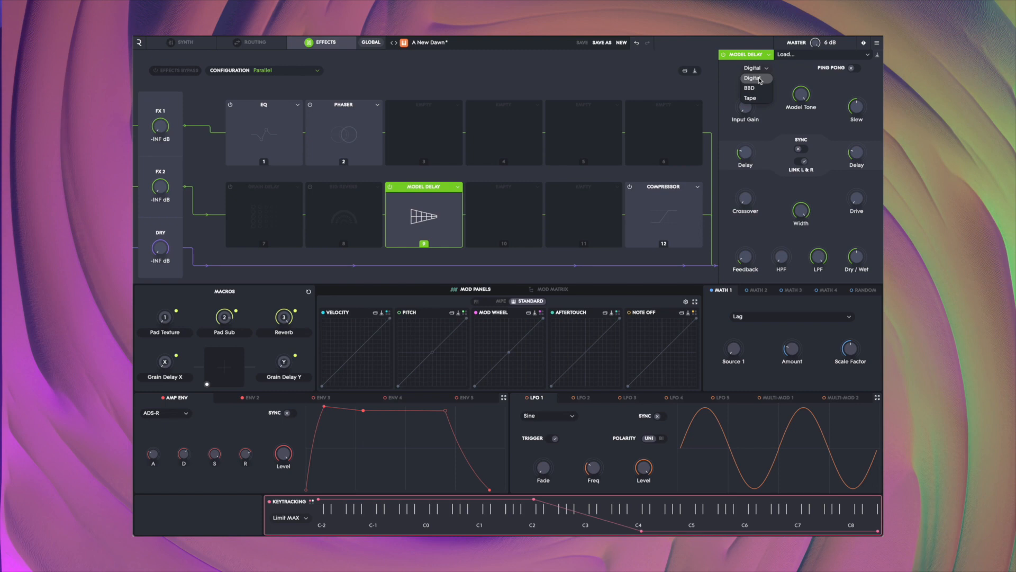
left_click(760, 80)
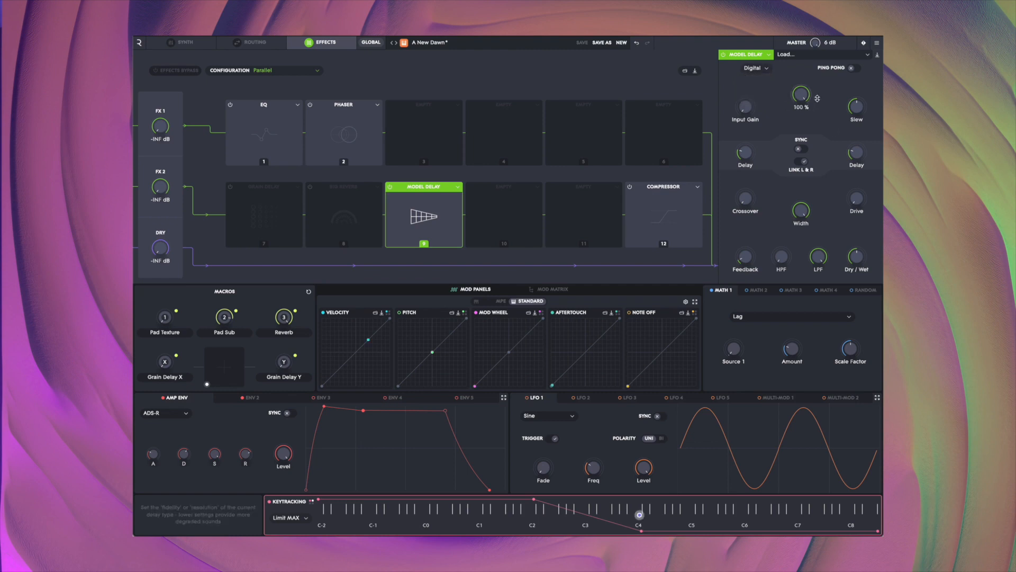
mouse_move(800, 93)
left_click_drag(800, 93, 811, 139)
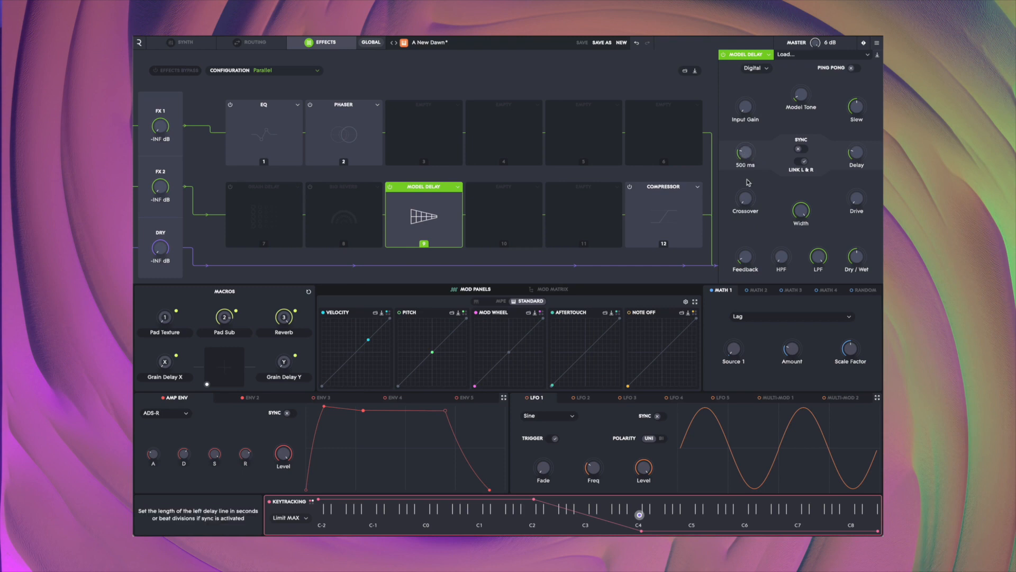
left_click_drag(743, 260, 745, 235)
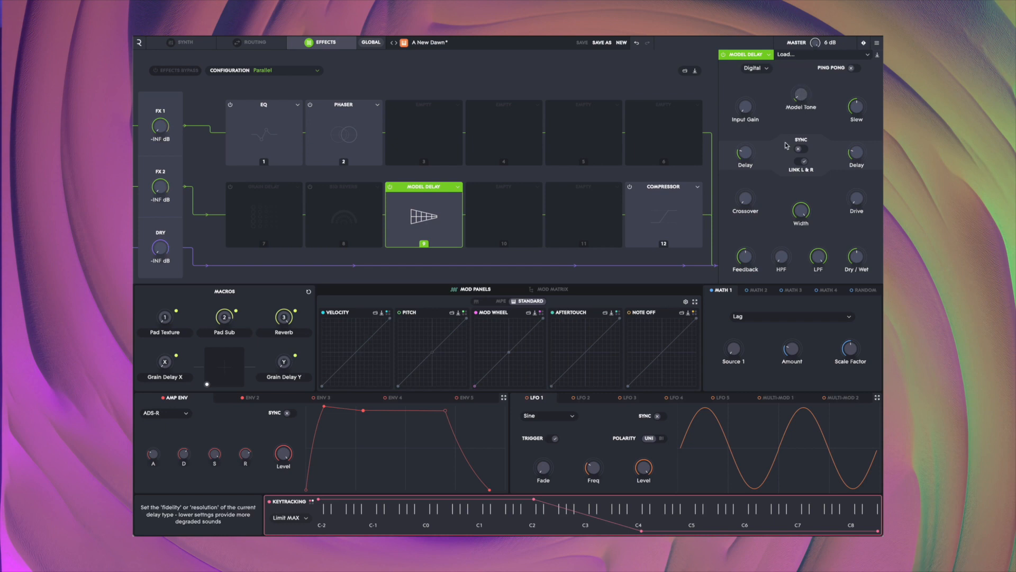
left_click_drag(746, 254, 749, 261)
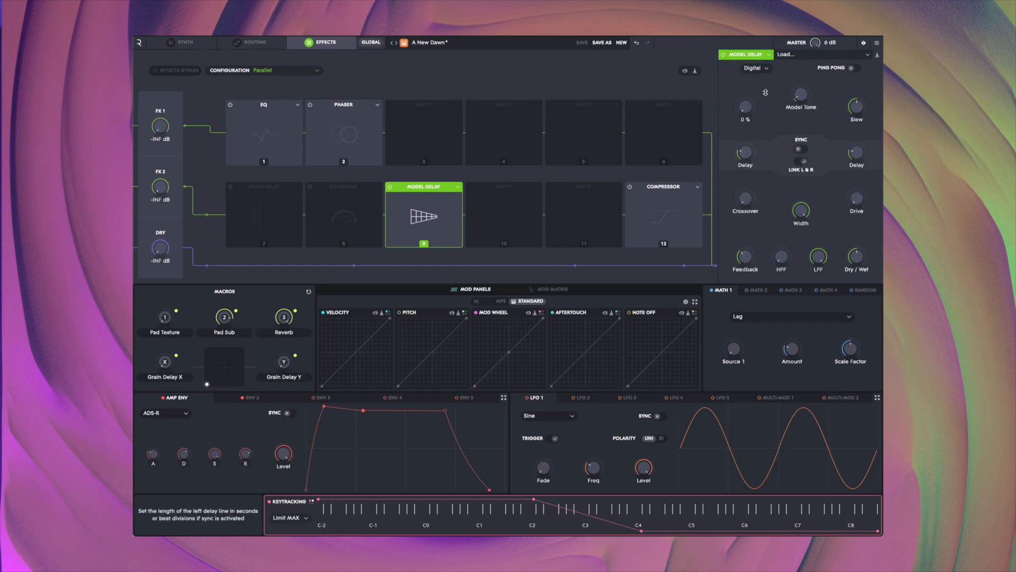
- Switch the Model Delay to the BBD model and adjust its Model Tone and linked delay times
left_click(754, 68)
left_click(760, 87)
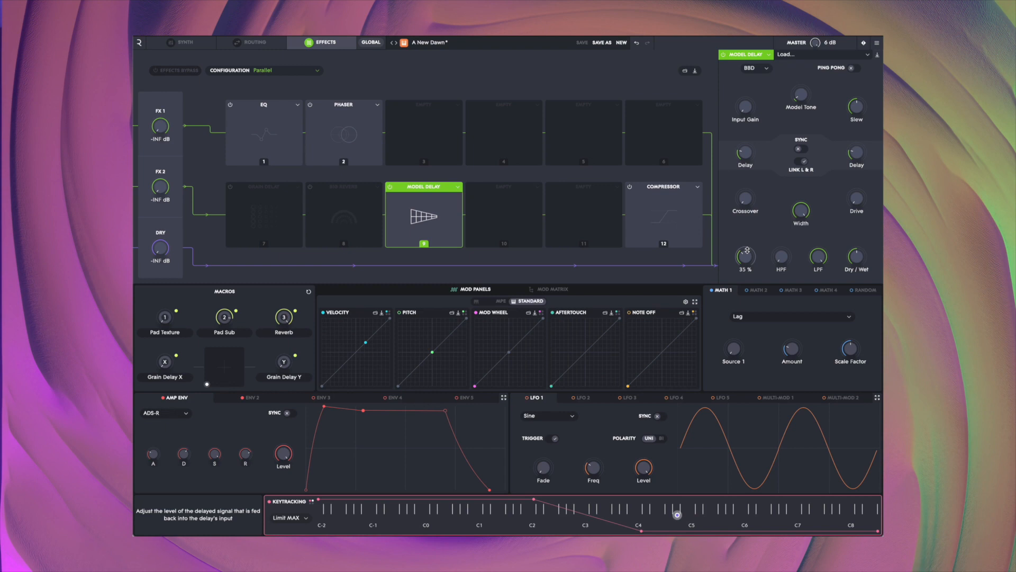
left_click_drag(801, 97, 801, 95)
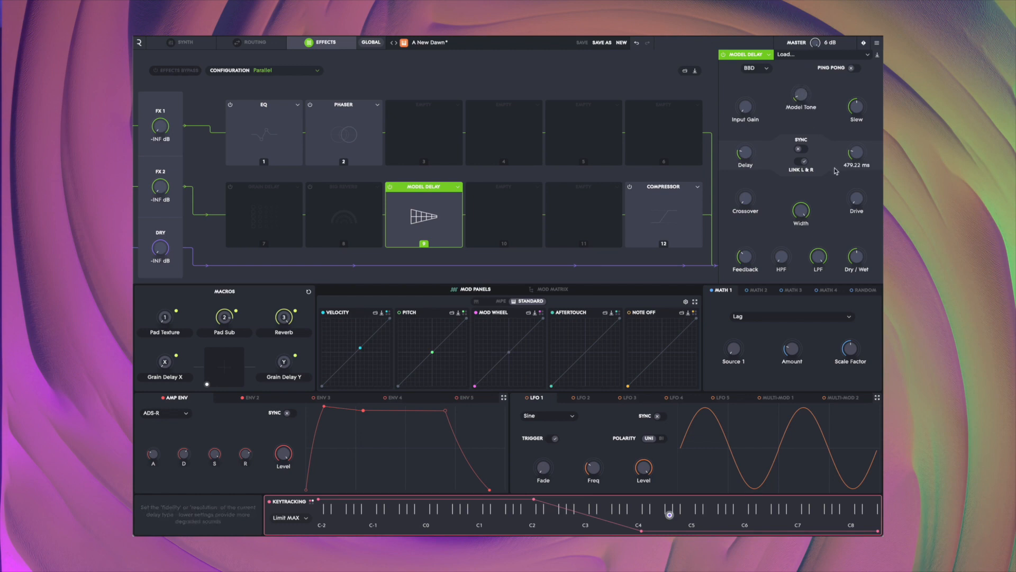
mouse_move(857, 153)
left_mouse_down()
mouse_move(857, 140)
mouse_move(857, 156)
left_mouse_up()
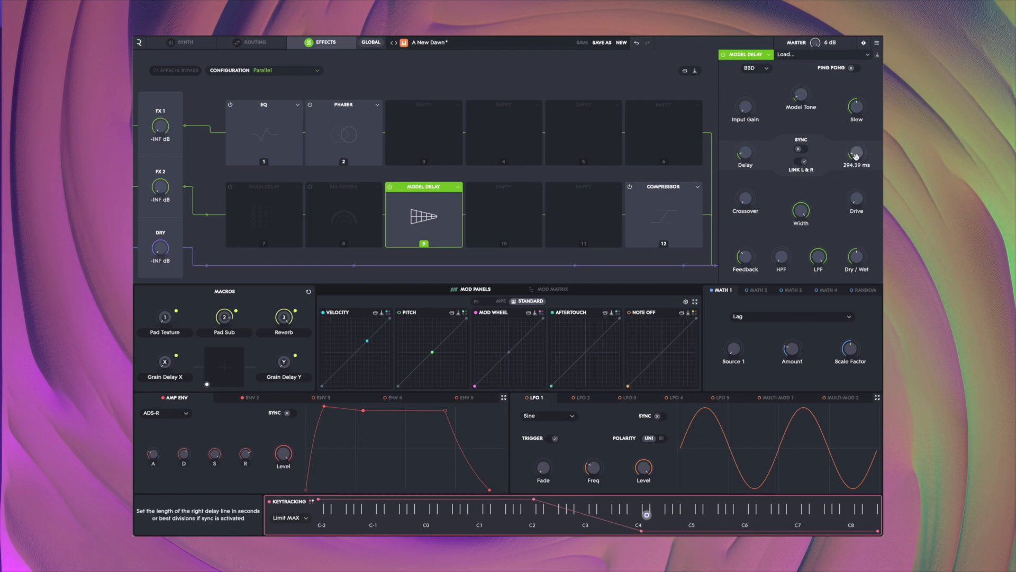
left_click_drag(857, 153, 857, 150)
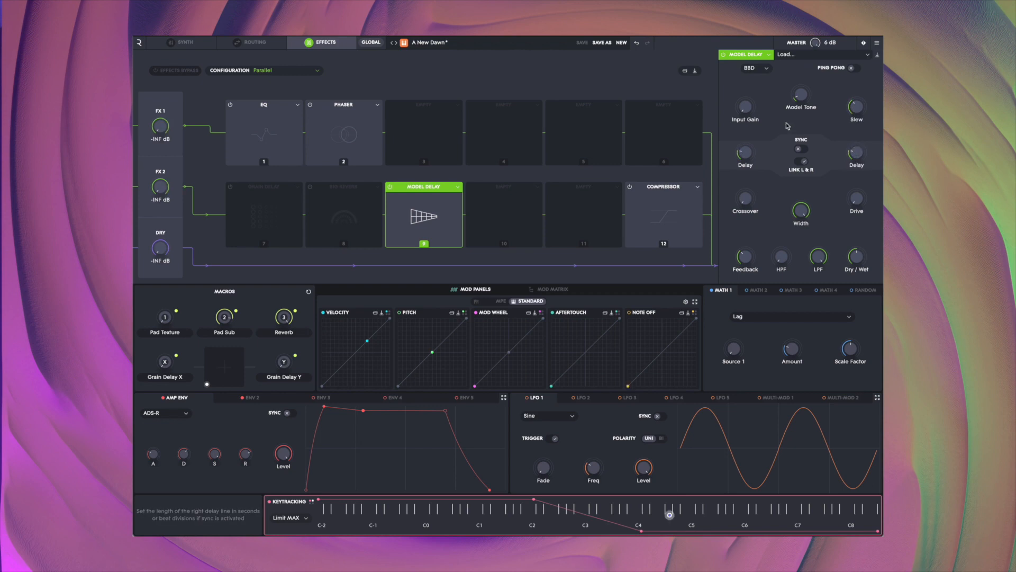
- Switch the Model Delay to the Tape model and fine-tune its Model Tone
left_click(766, 69)
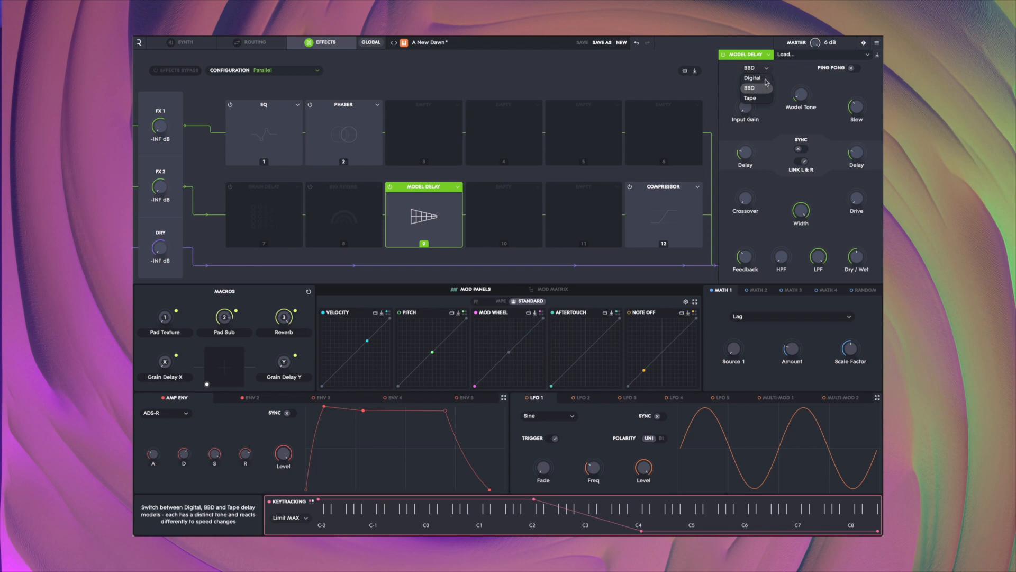
left_click(761, 98)
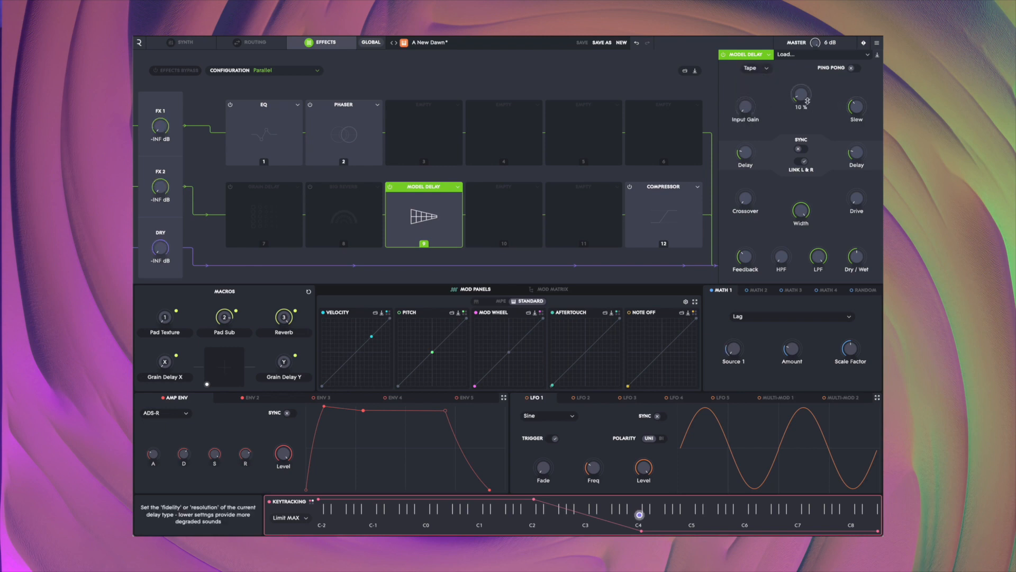
mouse_move(802, 96)
left_mouse_down()
mouse_move(798, 57)
mouse_move(805, 98)
left_mouse_up()
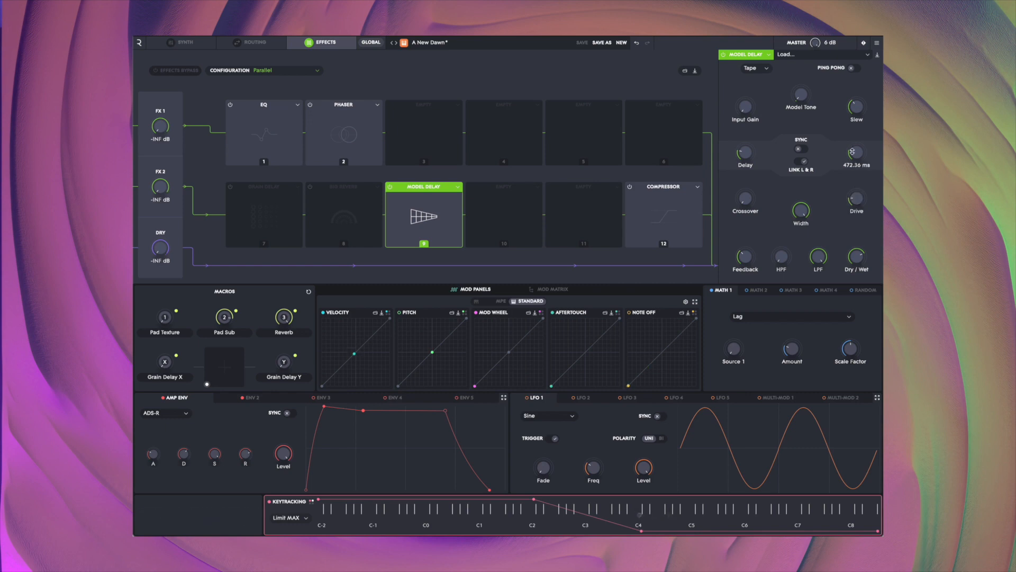
- Raise the Tape delay's Model Tone to about 40% and try a higher Feedback of about 49% before lowering it again
left_click_drag(801, 96, 801, 87)
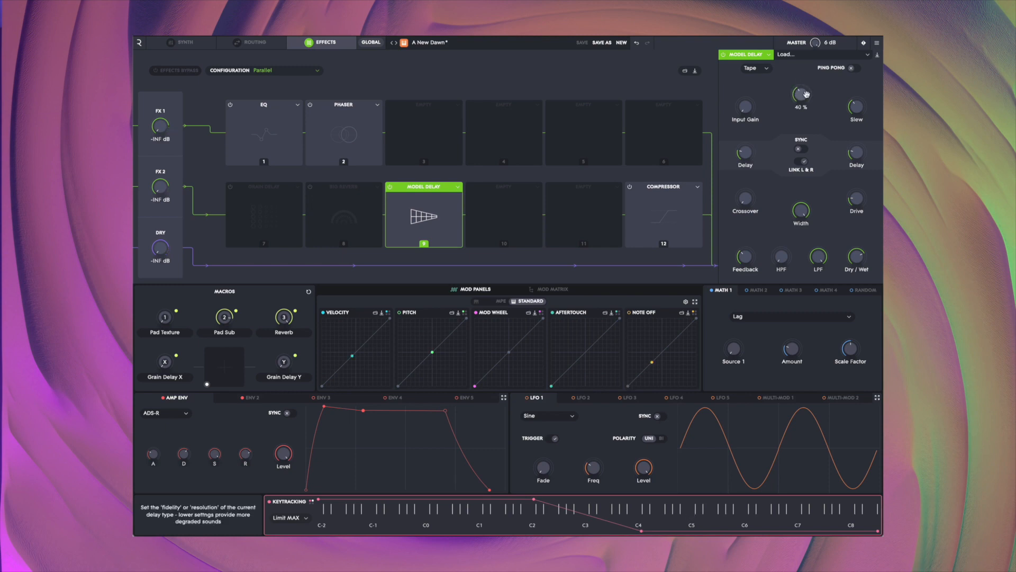
left_click_drag(745, 257, 745, 243)
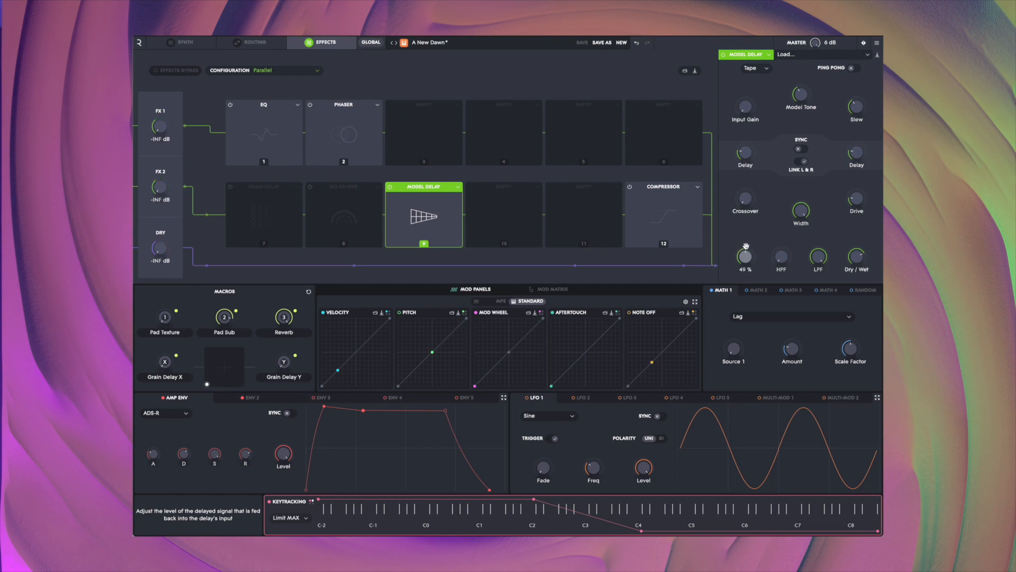
mouse_move(747, 244)
left_mouse_down()
mouse_move(745, 230)
mouse_move(746, 256)
left_mouse_up()
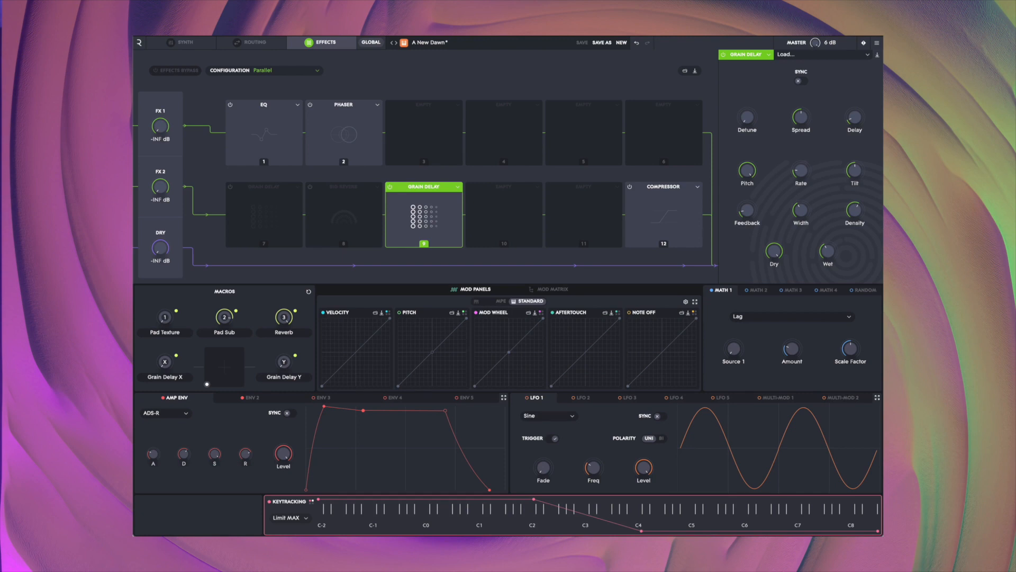
- Lower the Pitch of the Grain Delay in slot 9 and raise its Delay and Feedback
mouse_move(748, 171)
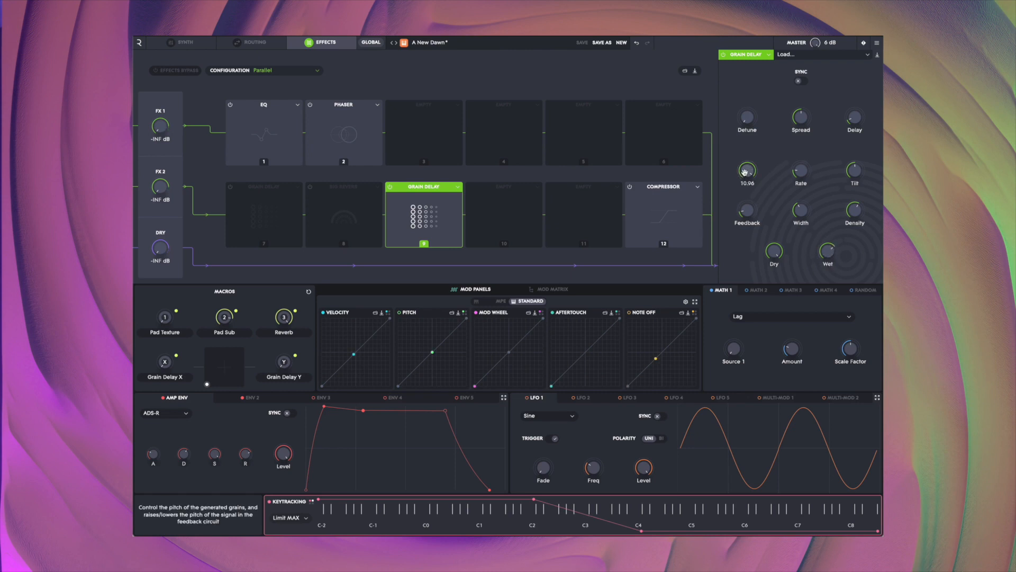
left_click_drag(748, 171, 758, 195)
mouse_move(855, 122)
left_click_drag(855, 122, 854, 116)
mouse_move(746, 215)
left_click_drag(747, 216, 749, 204)
- Lower the Grain Delay's Pitch further in two passes
mouse_move(748, 175)
mouse_move(748, 175)
left_mouse_down()
mouse_move(755, 183)
mouse_move(797, 172)
mouse_move(800, 135)
mouse_move(818, 213)
left_mouse_up()
mouse_move(795, 173)
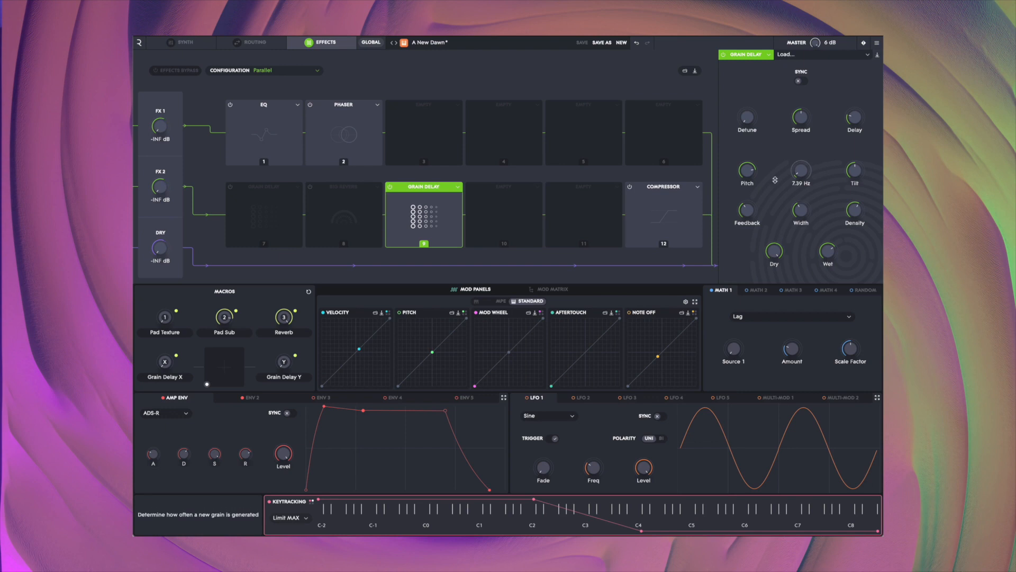
mouse_move(749, 169)
left_click_drag(748, 169, 756, 183)
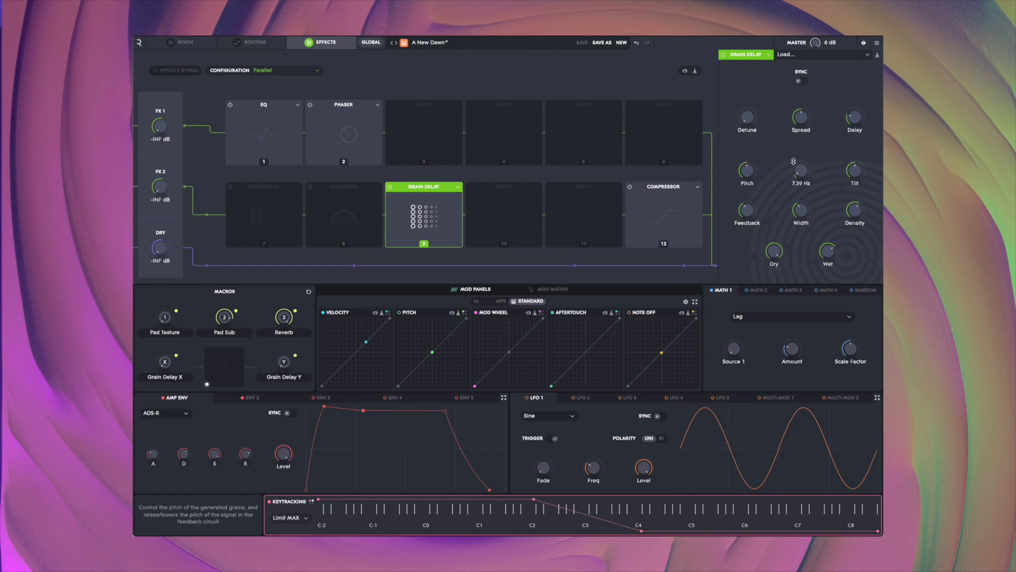
- Try out the Grain Delay's Detune, widen its Width to about 79% and raise its Pitch
mouse_move(810, 123)
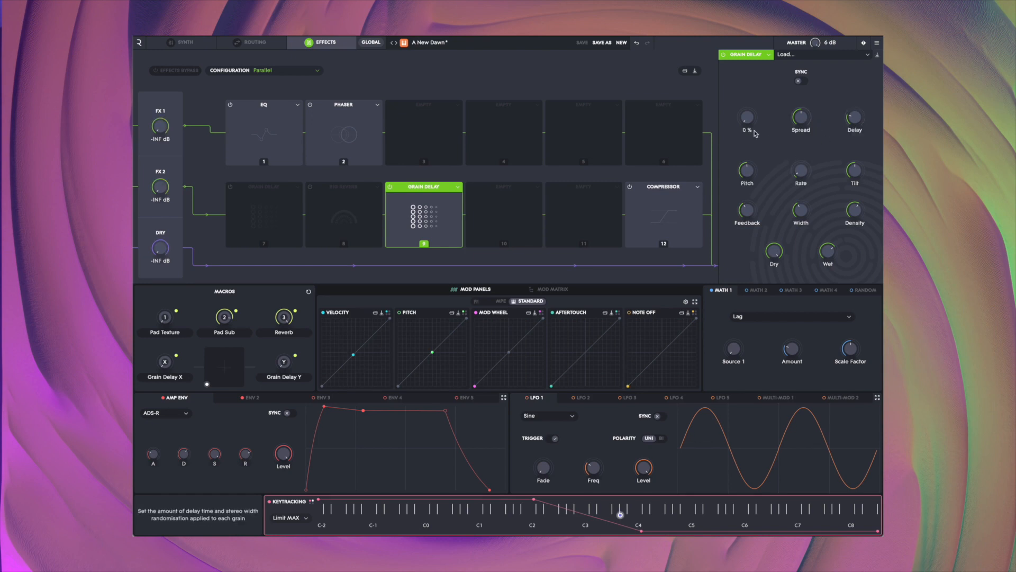
mouse_move(748, 116)
left_click_drag(748, 116, 749, 105)
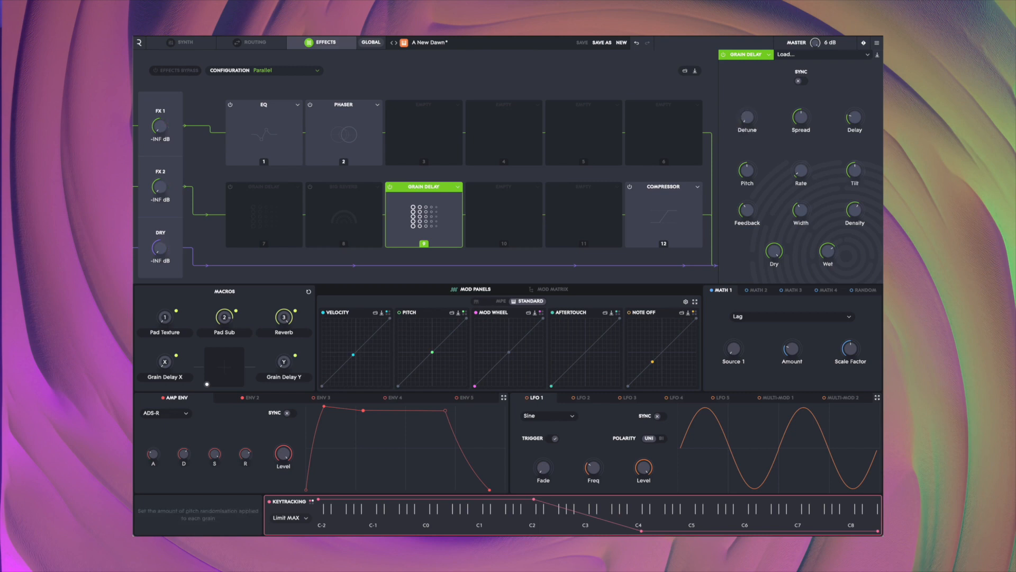
left_click_drag(800, 209, 798, 193)
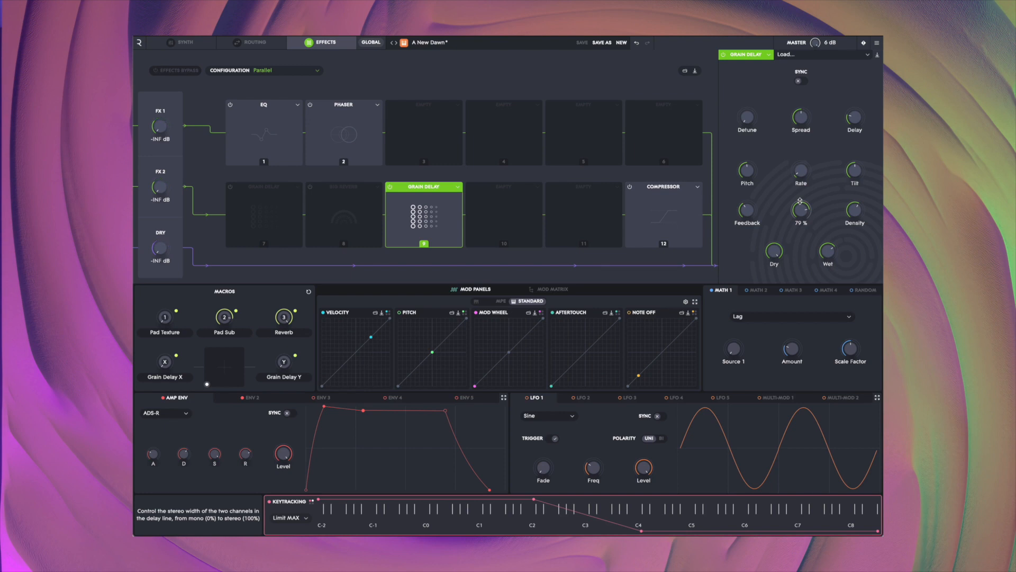
left_click_drag(748, 174, 749, 163)
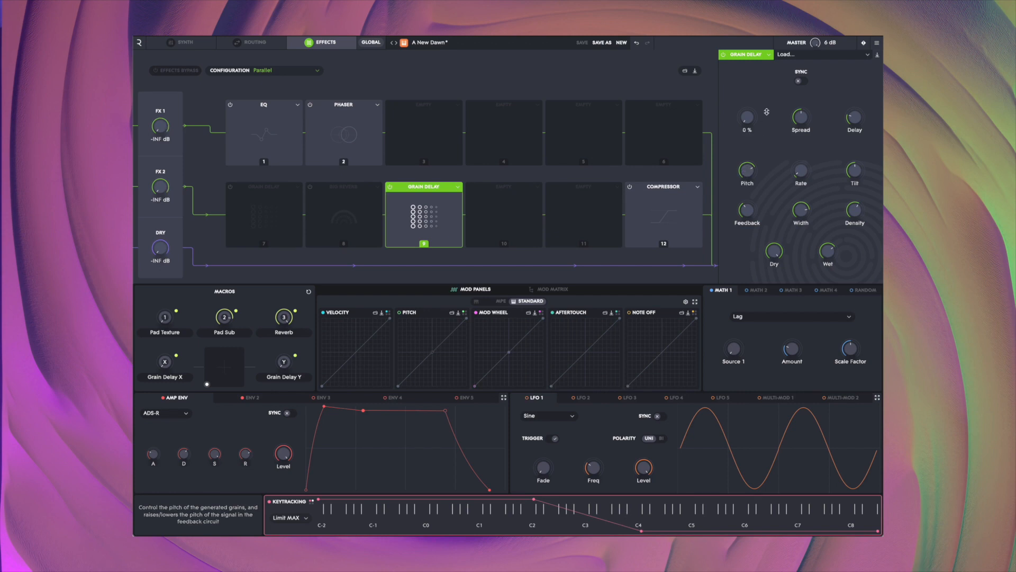
- Look over the available effect types for the Grain Delay slot and adjust the Phaser's dry/wet blend to about 35%
left_click(768, 55)
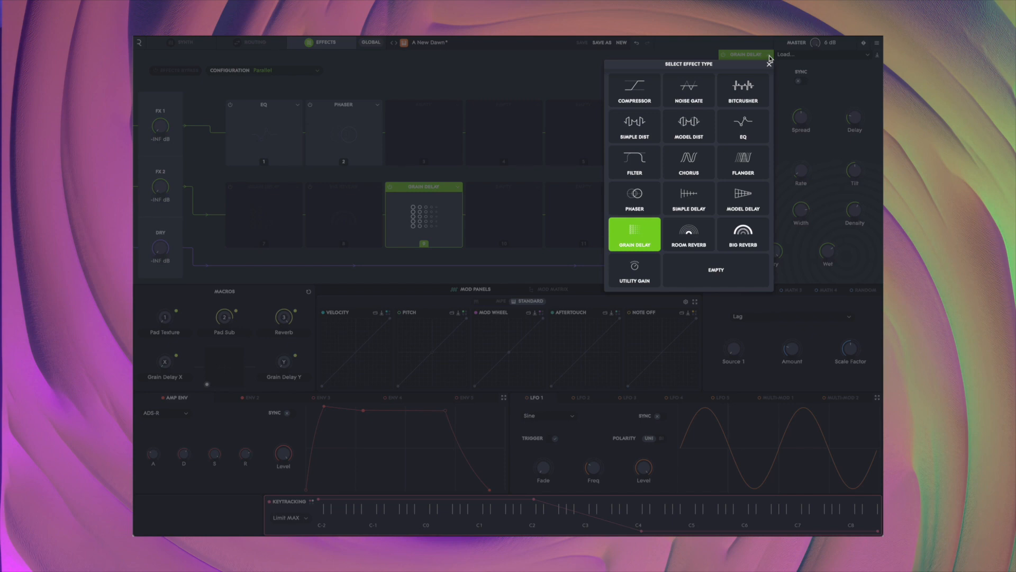
left_click(769, 56)
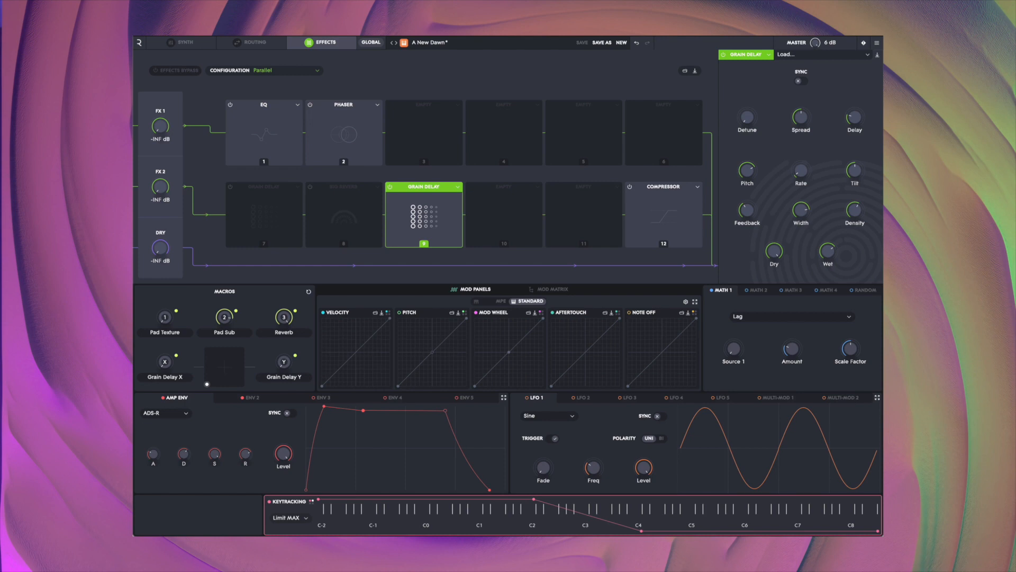
left_click(356, 110)
left_click_drag(801, 248, 801, 255)
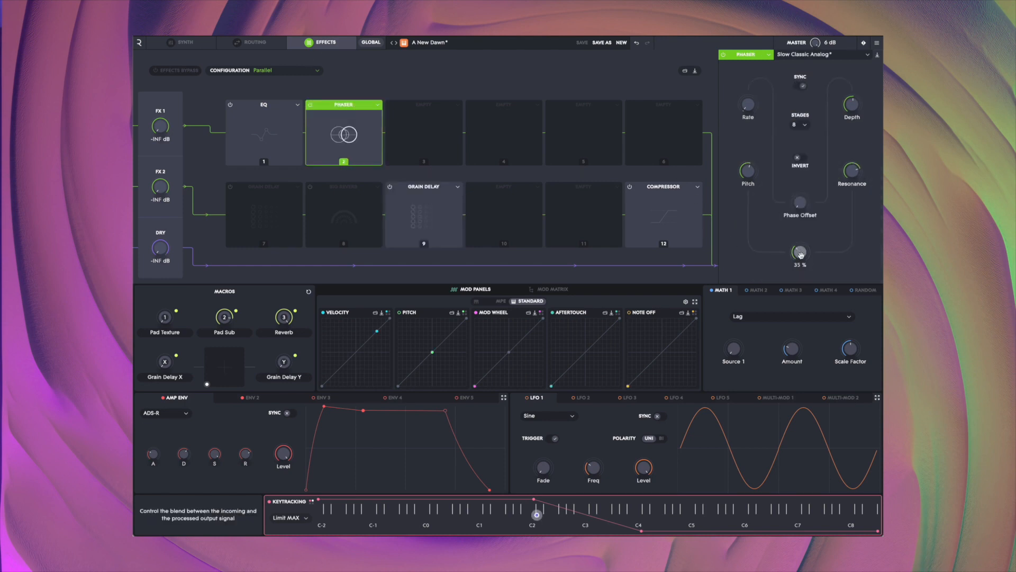